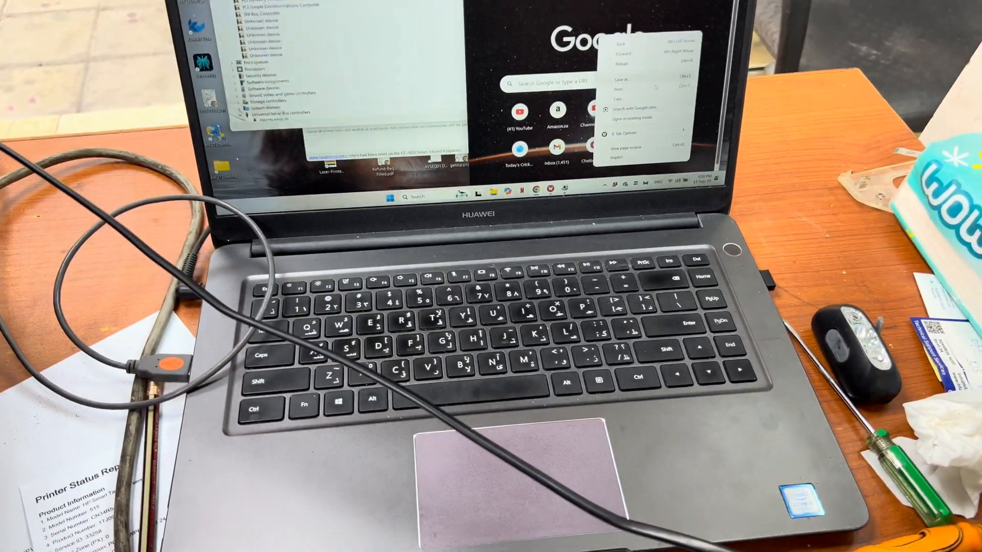
Dismiss the Chrome context menu so Device Manager's USB controllers list is visible
key(Escape)
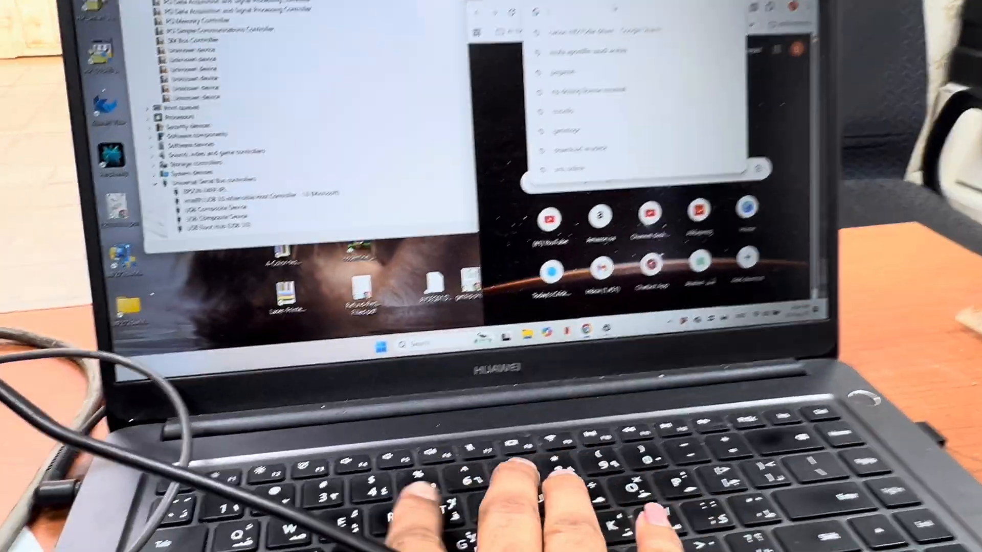
Search Epson Support by product name for 'l3250' to list the Epson L3250
key(Escape)
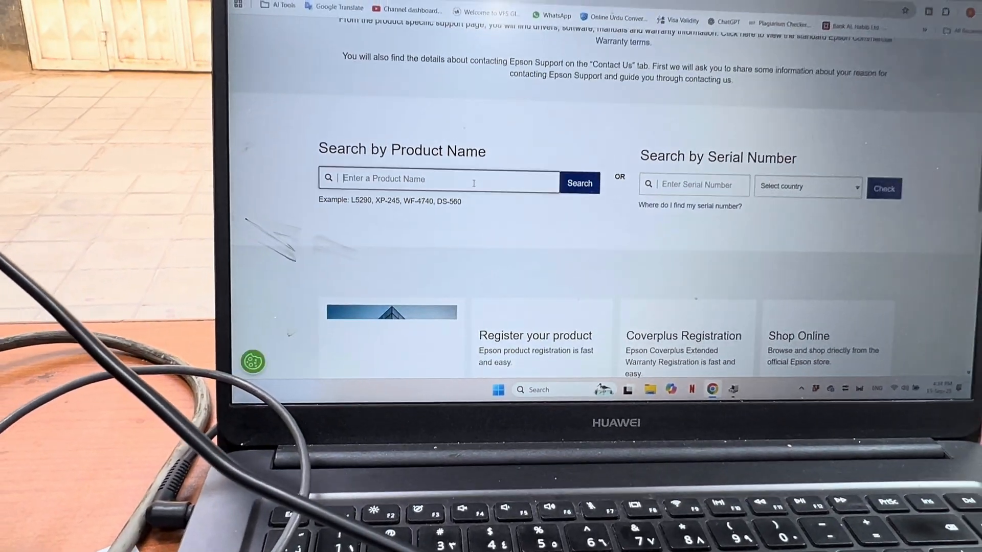
text(l3)
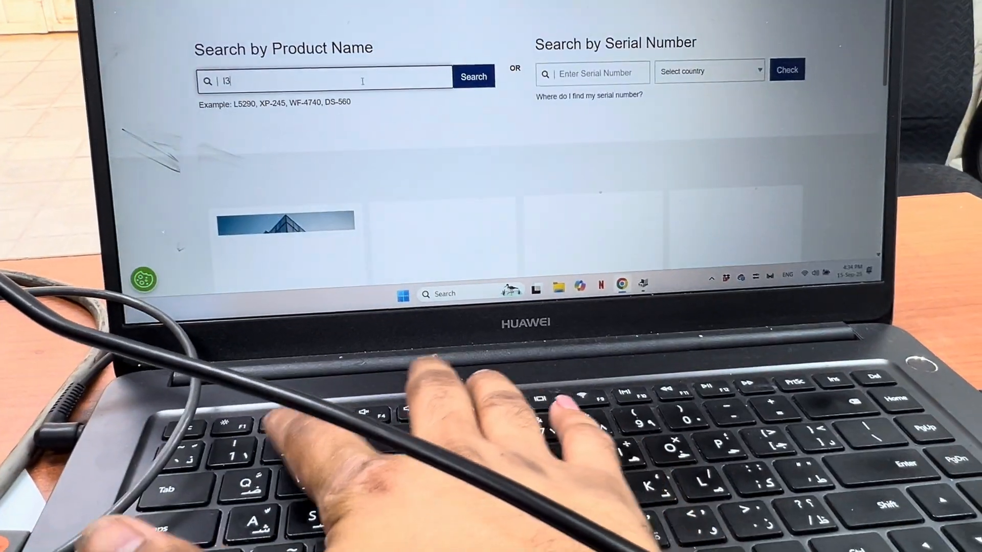
text(250)
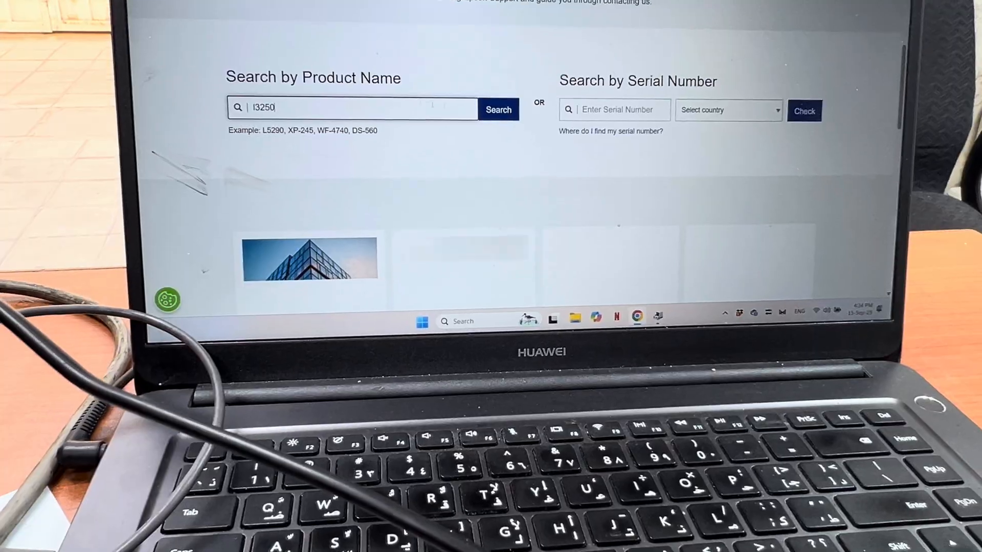
key(Return)
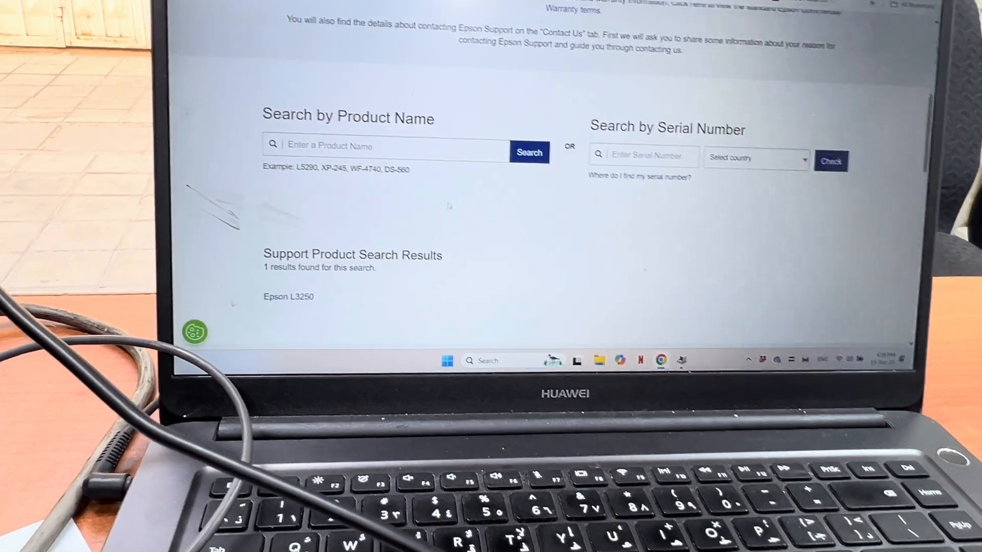
scroll(449, 206, down, 2)
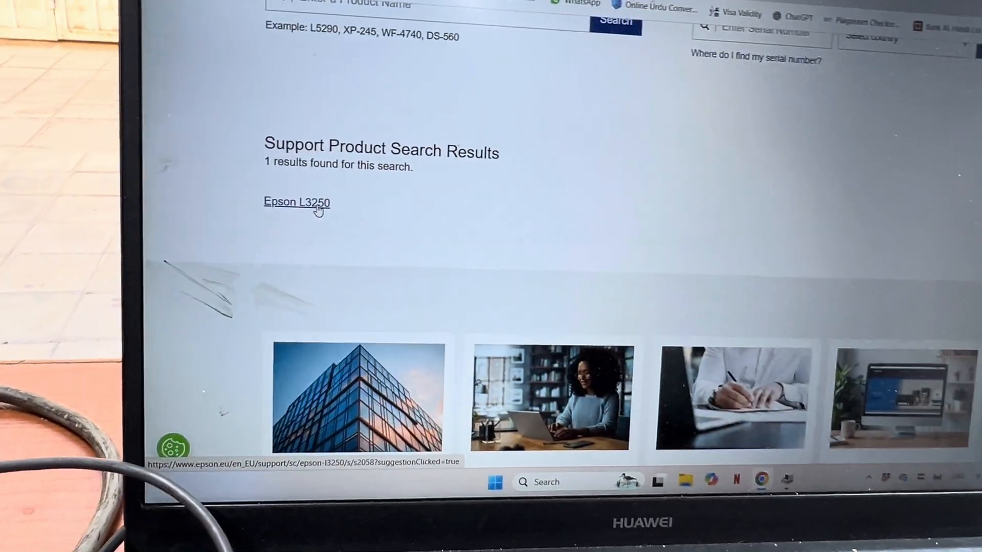
Go to the Epson L3250 support page and expand its Firmware downloads section
click(278, 212)
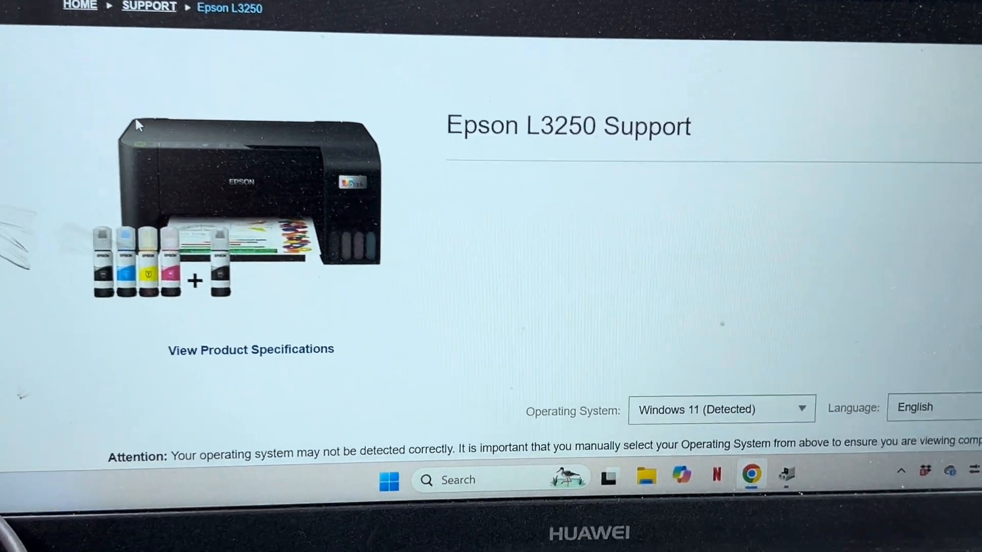
scroll(491, 307, down, 3)
scroll(646, 193, down, 4)
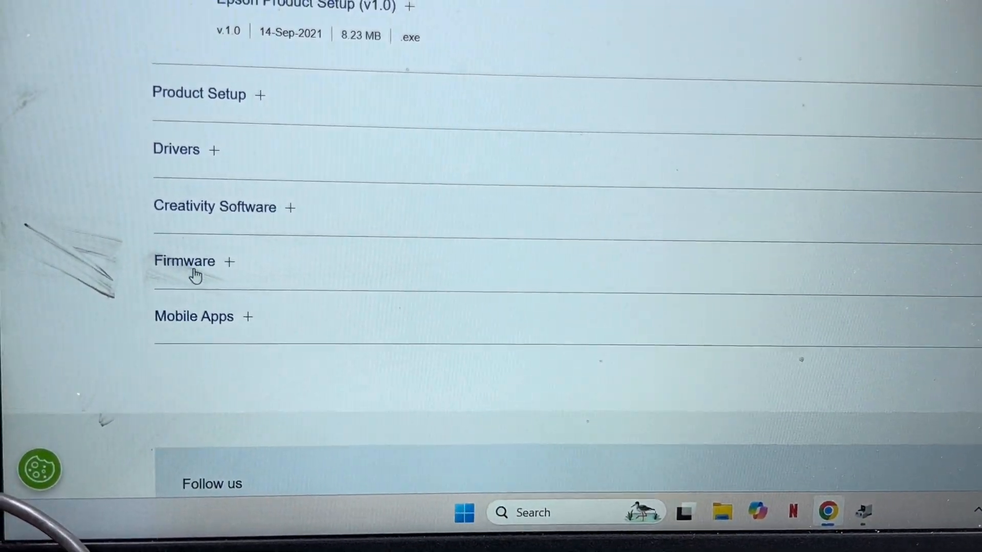
click(199, 278)
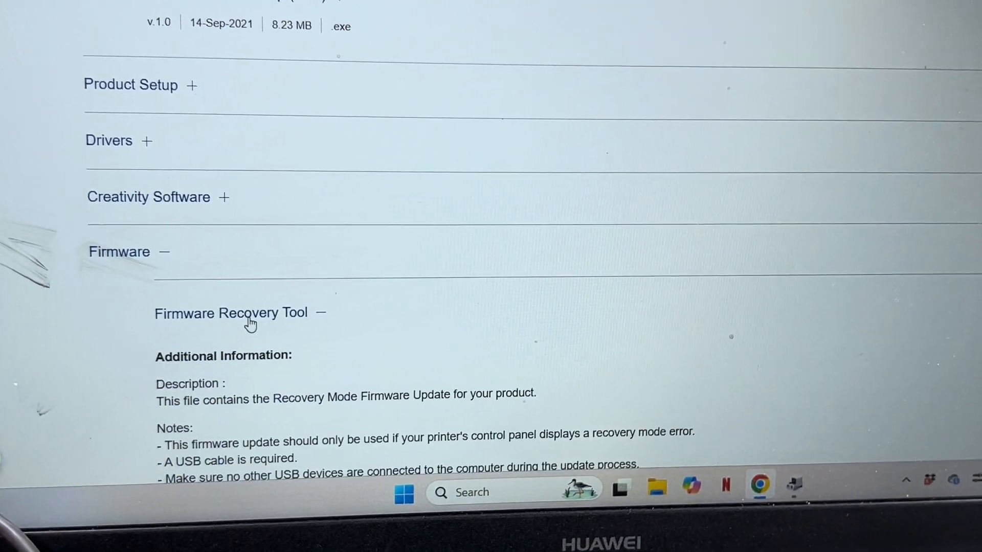
scroll(250, 322, down, 5)
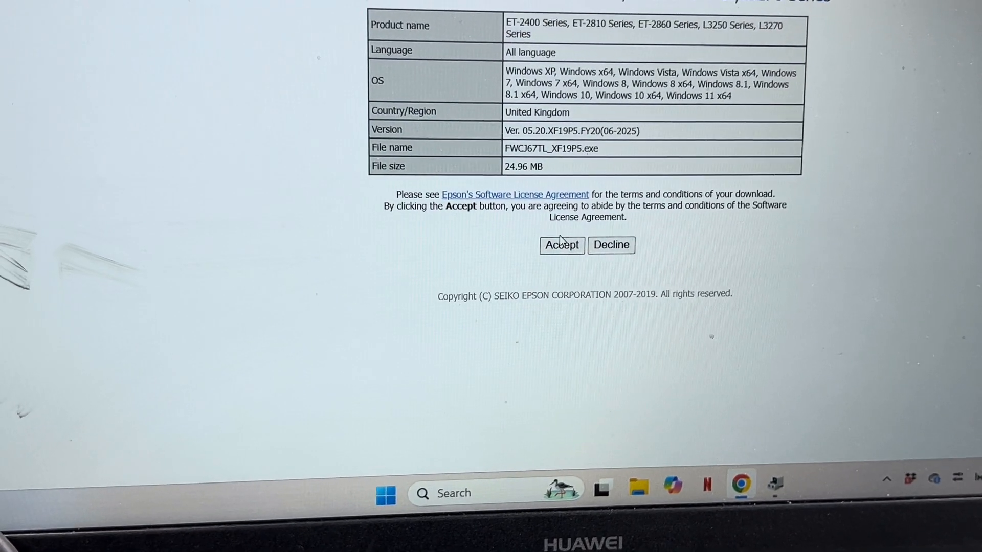
Accept the Firmware Recovery Tool licence and save FWCJ67TL_XF19P5.exe
click(556, 249)
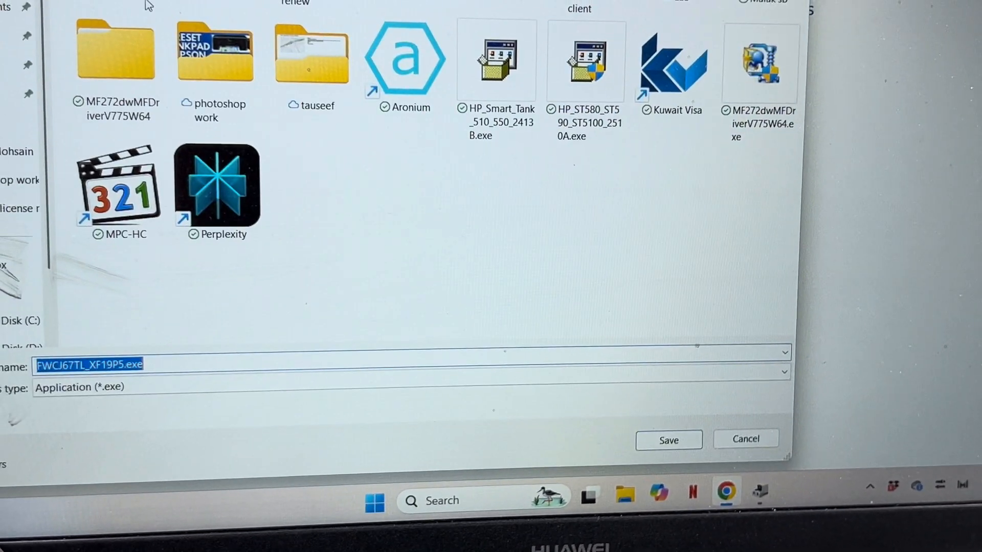
click(660, 434)
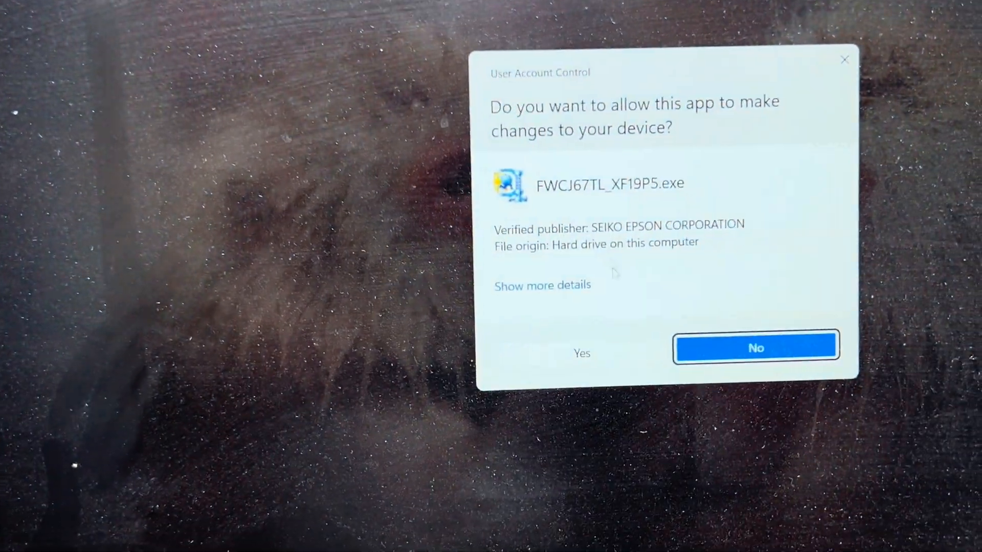
Allow the installer to run, agree to the licence, and advance to Select the Printer
click(583, 345)
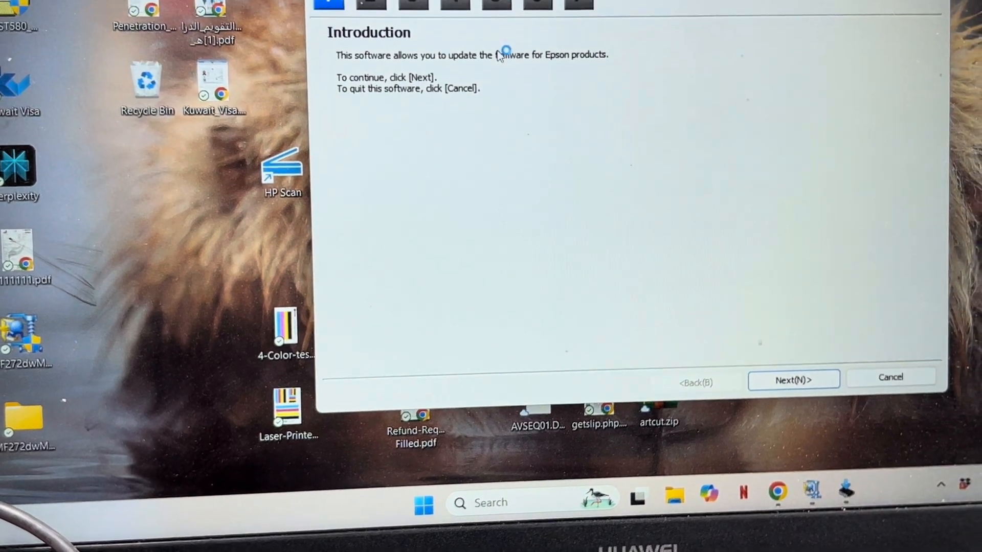
click(781, 401)
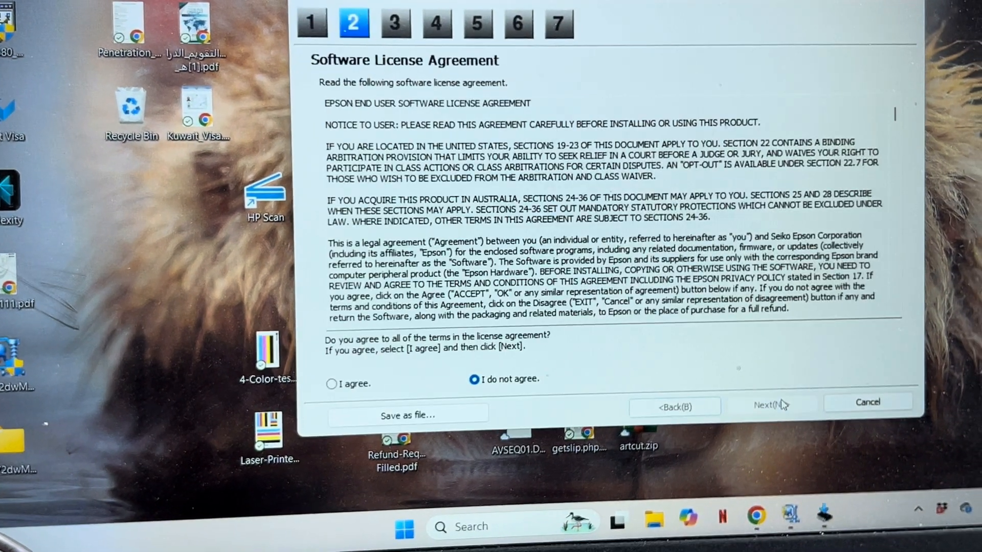
click(338, 392)
click(774, 416)
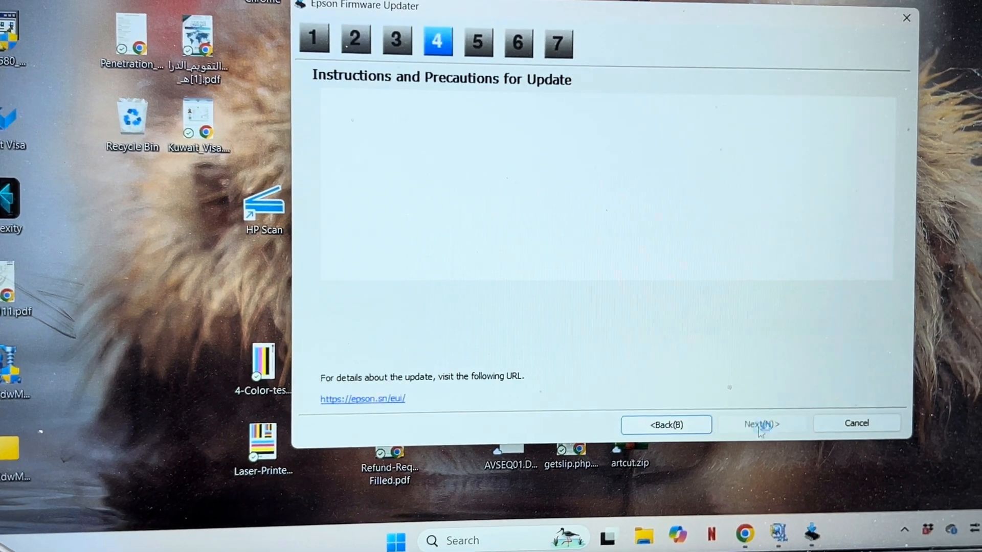
click(752, 435)
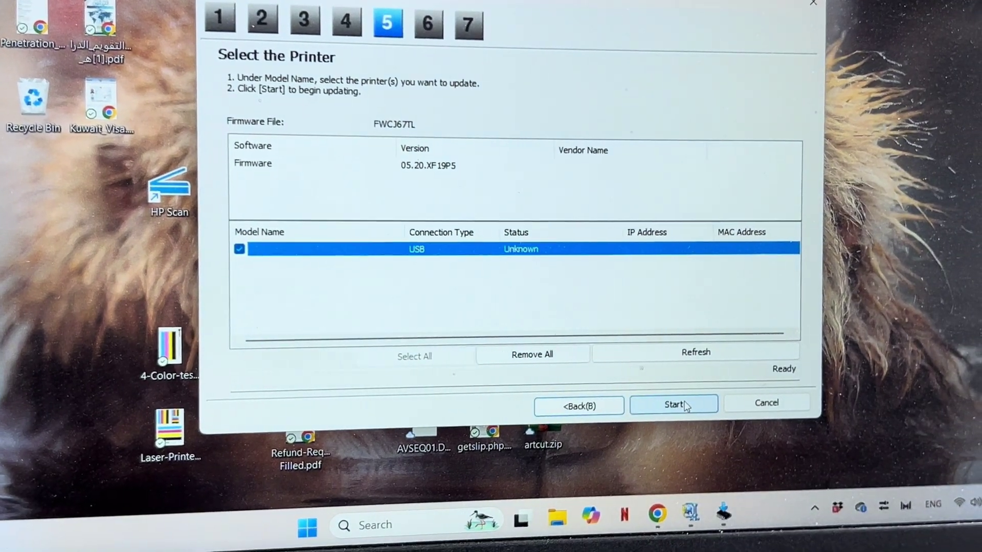
Start the firmware update on the checked USB printer and confirm proceeding
click(708, 447)
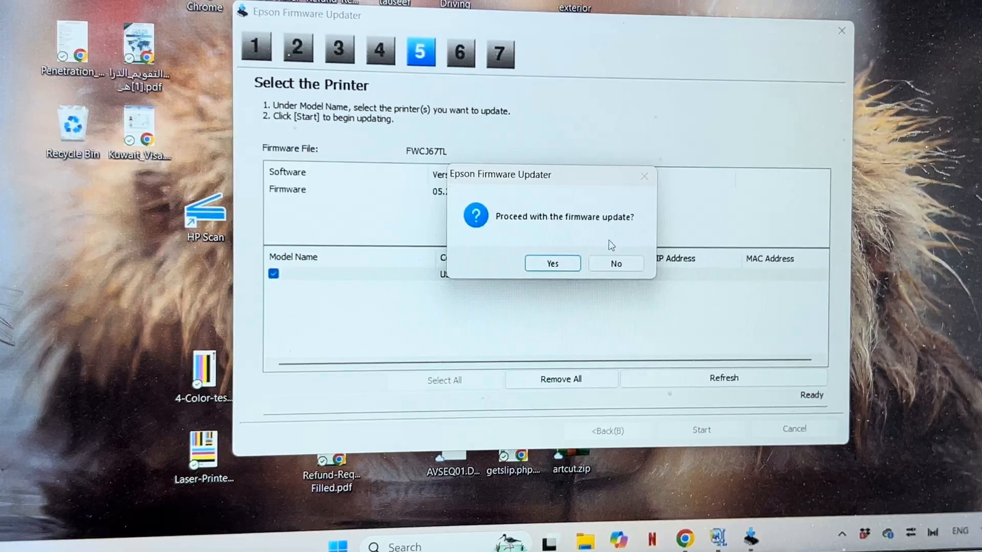
click(568, 266)
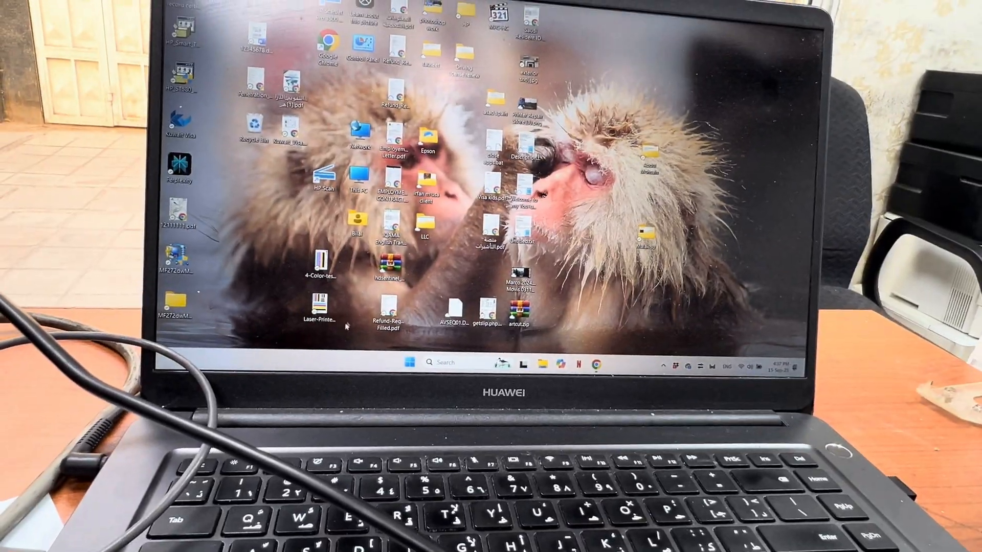
Launch WicReset from the Start menu search for 'wi'
key(super)
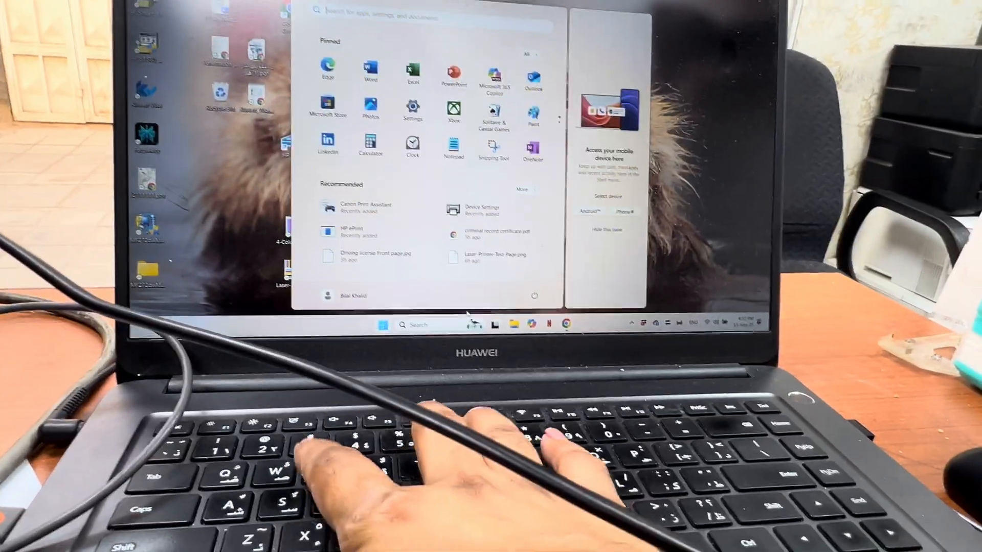
text(wi)
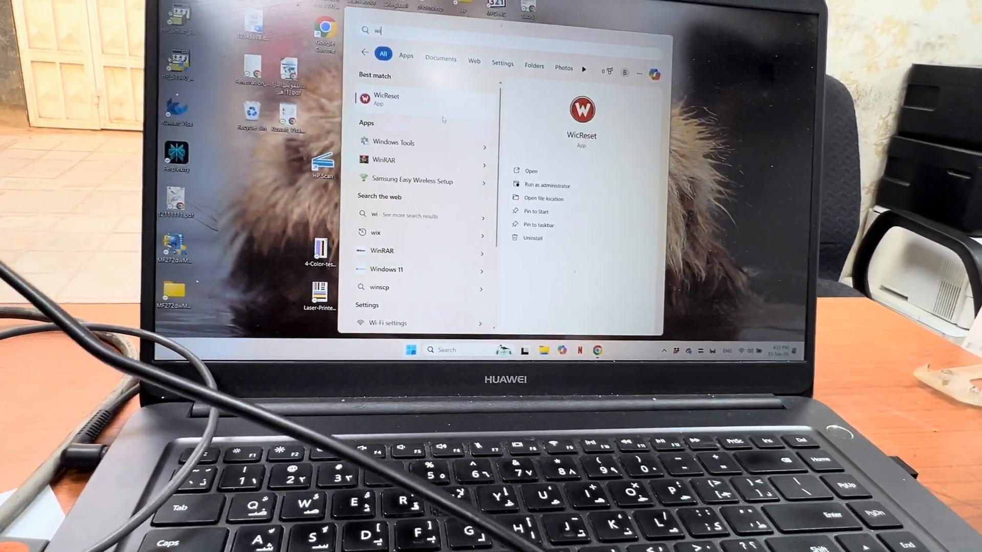
key(Return)
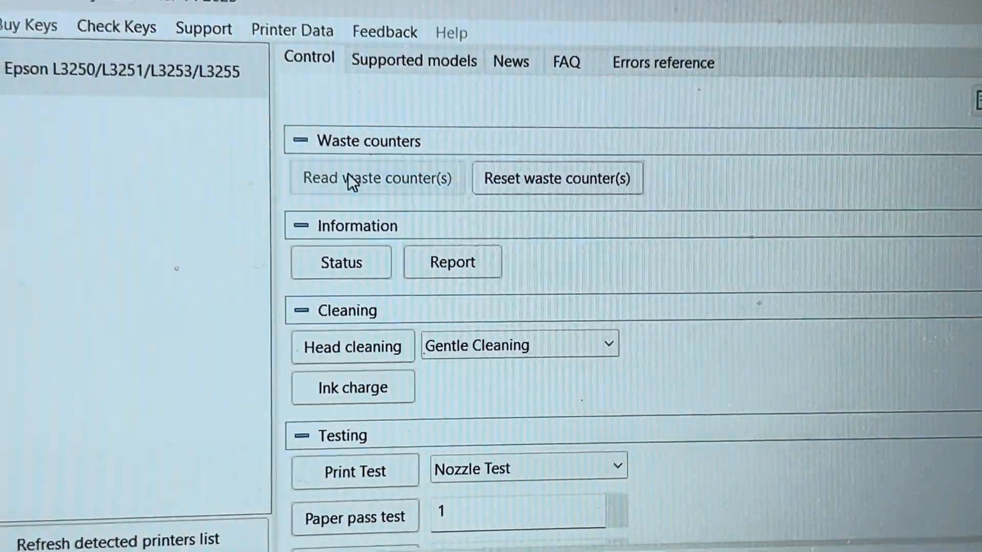
Read the L3250 waste counters, confirm all are ok, and dismiss the results
click(353, 103)
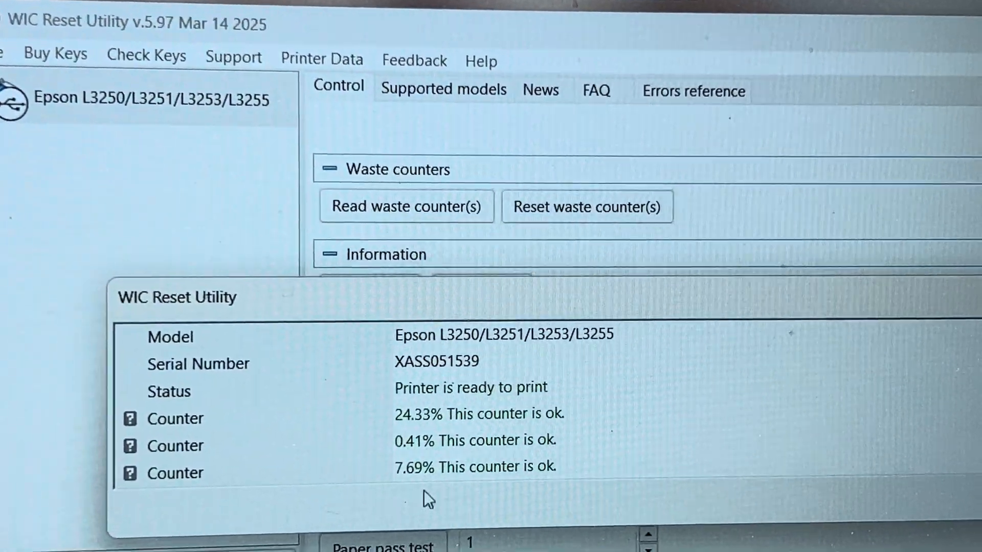
key(Return)
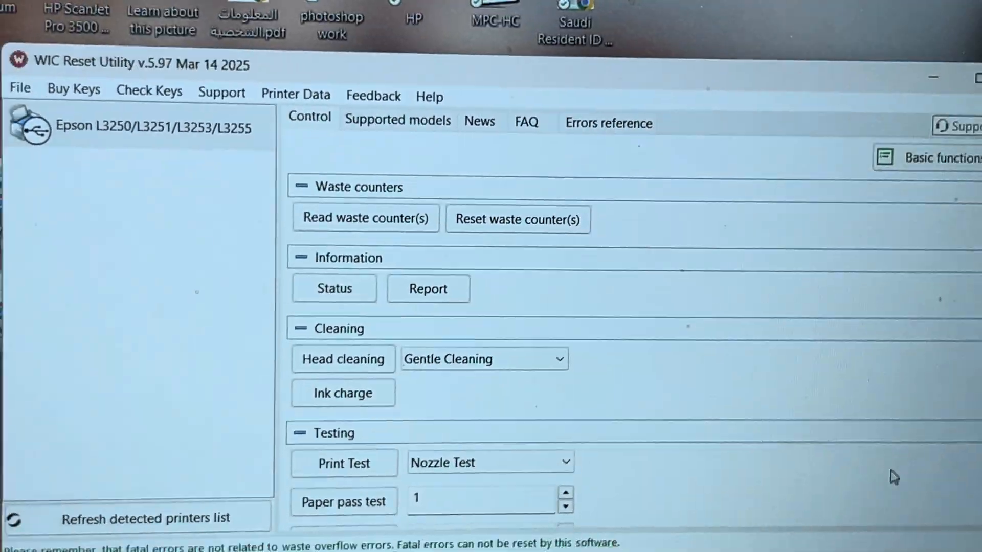